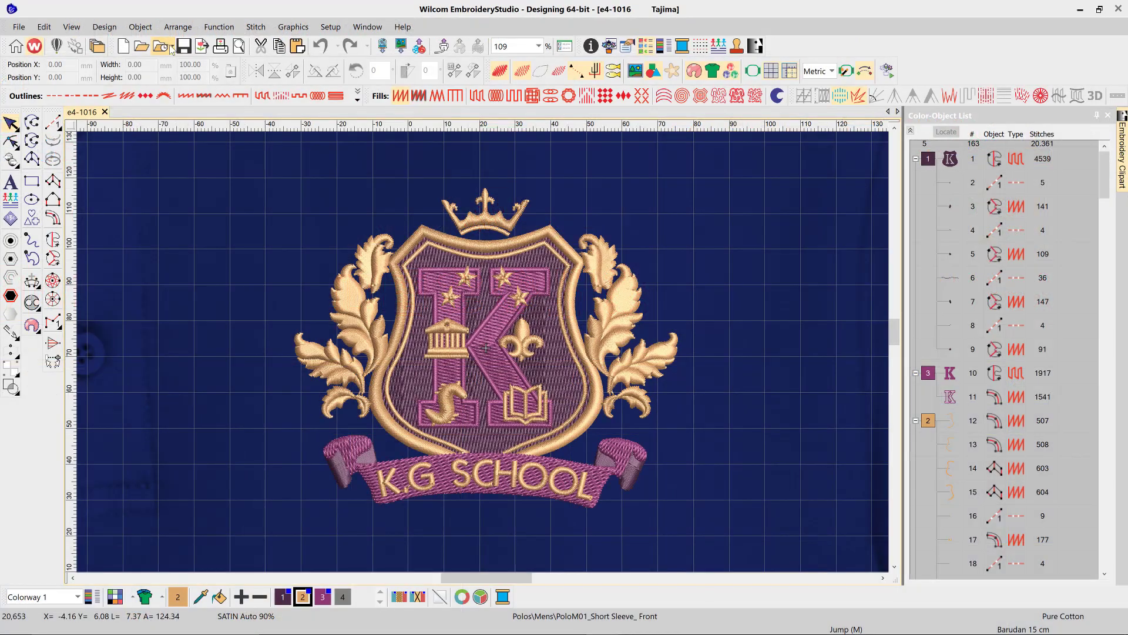
- Open the Flowers.EMB design and play its stitches back in Stitch Player at high speed
{"action": "left_click", "coordinate": [168, 46]}
{"action": "left_click", "coordinate": [185, 108]}
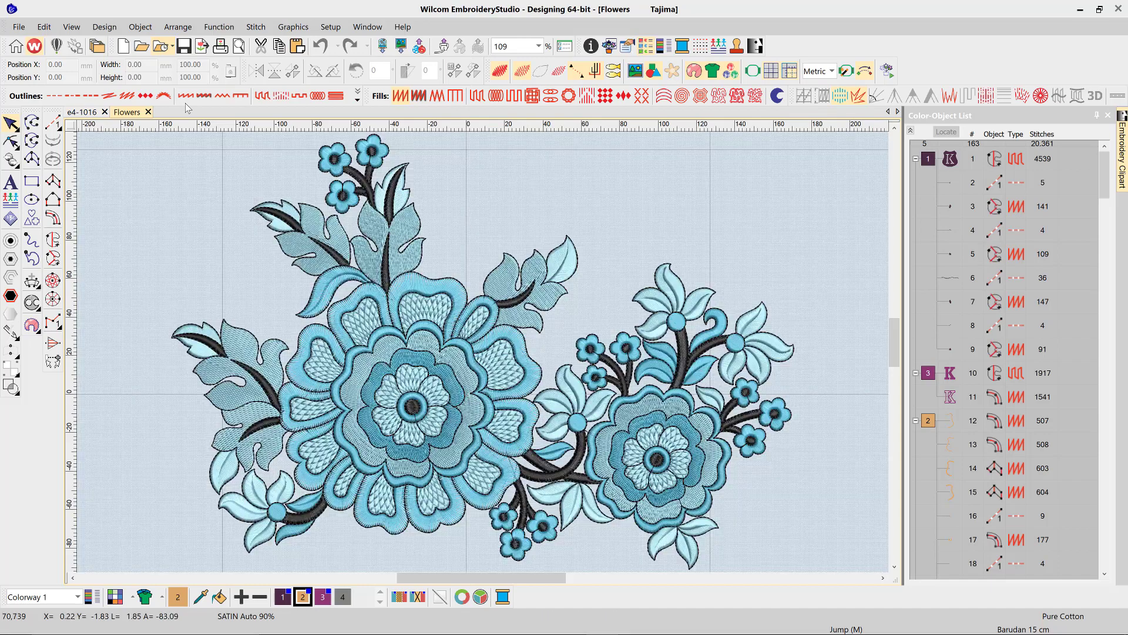
{"action": "key", "text": "shift+r"}
{"action": "left_click_drag", "start_coordinate": [413, 137], "coordinate": [427, 137]}
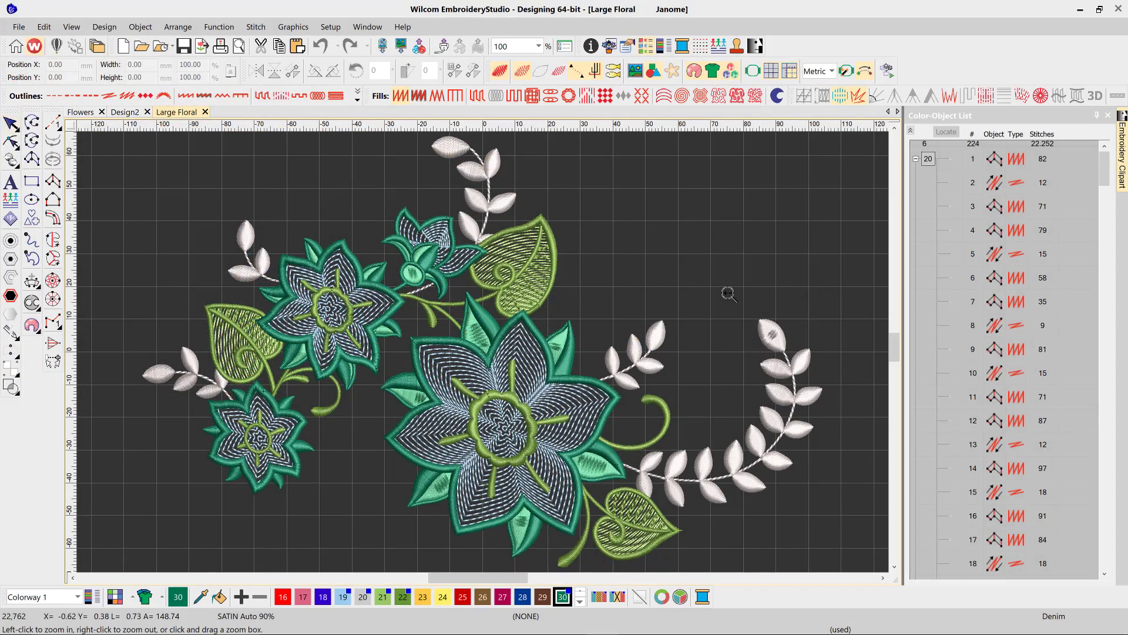
- Zoom into part of the Large Floral design with a zoom box and scroll the canvas
{"action": "left_click_drag", "start_coordinate": [707, 277], "coordinate": [395, 507]}
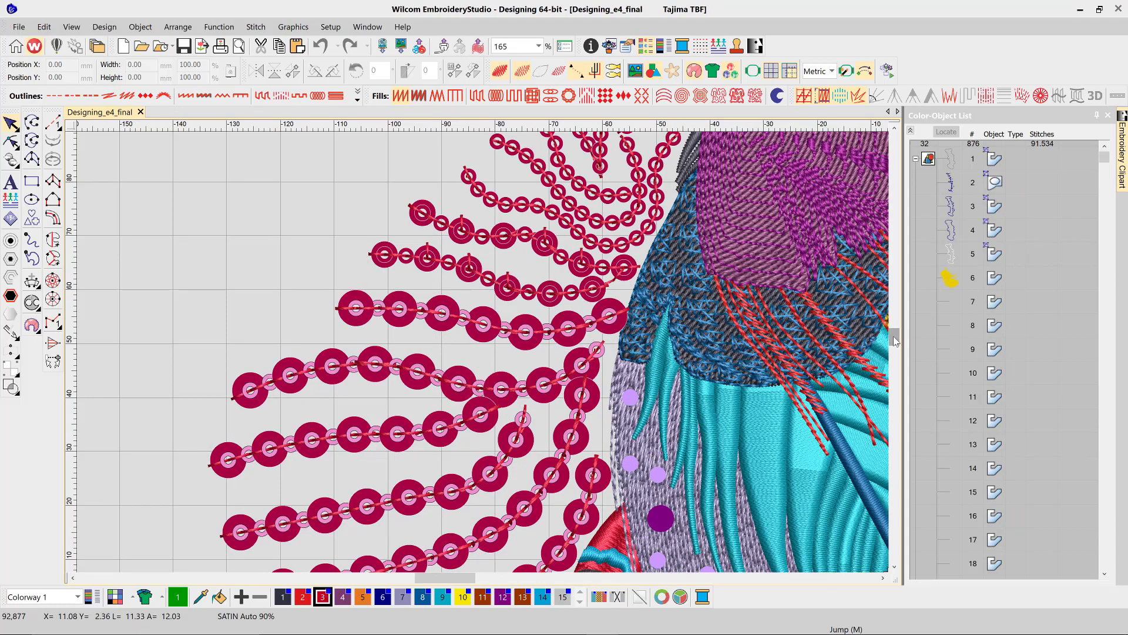
{"action": "left_click_drag", "start_coordinate": [894, 341], "coordinate": [891, 360]}
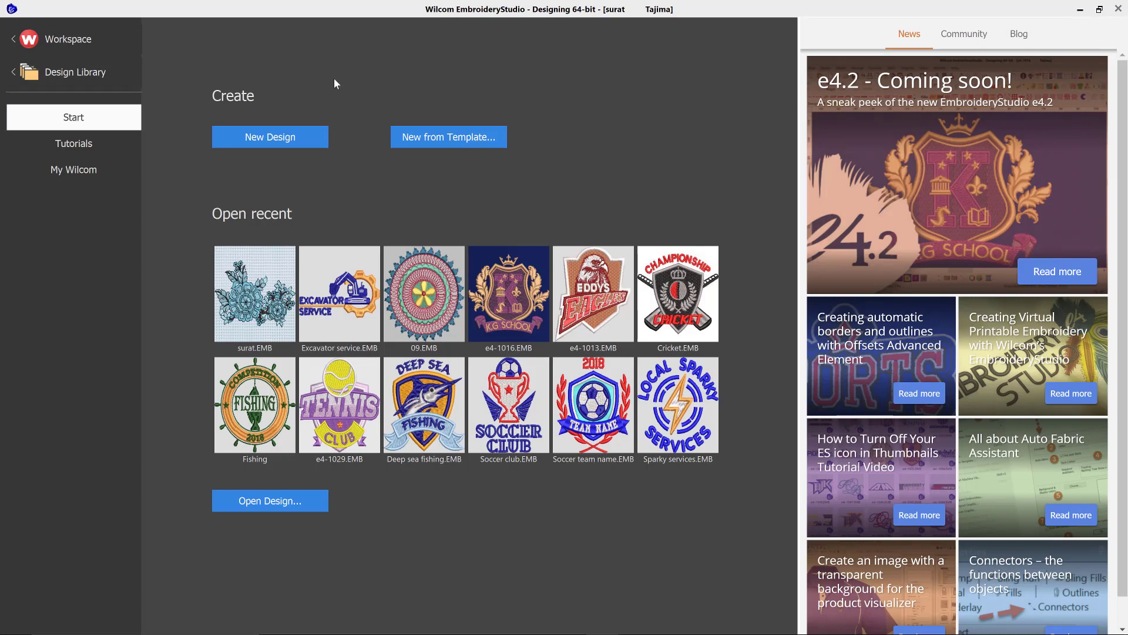
- Search tutorials for 'applique', star How to do Appliqué, and show the Favorites list
{"action": "left_click", "coordinate": [81, 145]}
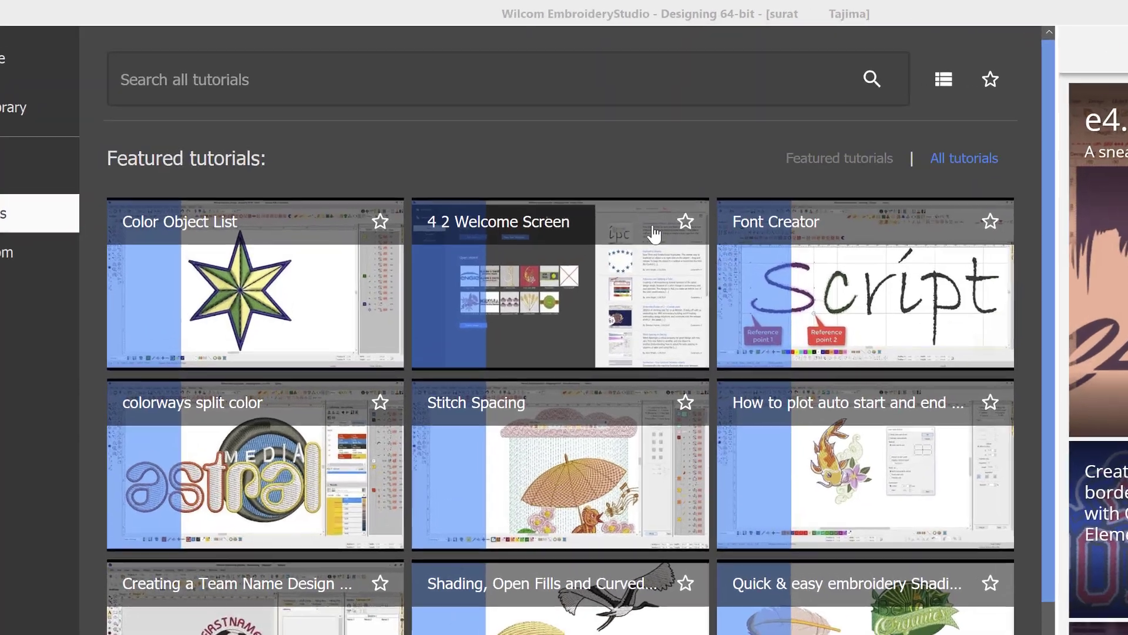
{"action": "left_click", "coordinate": [458, 59]}
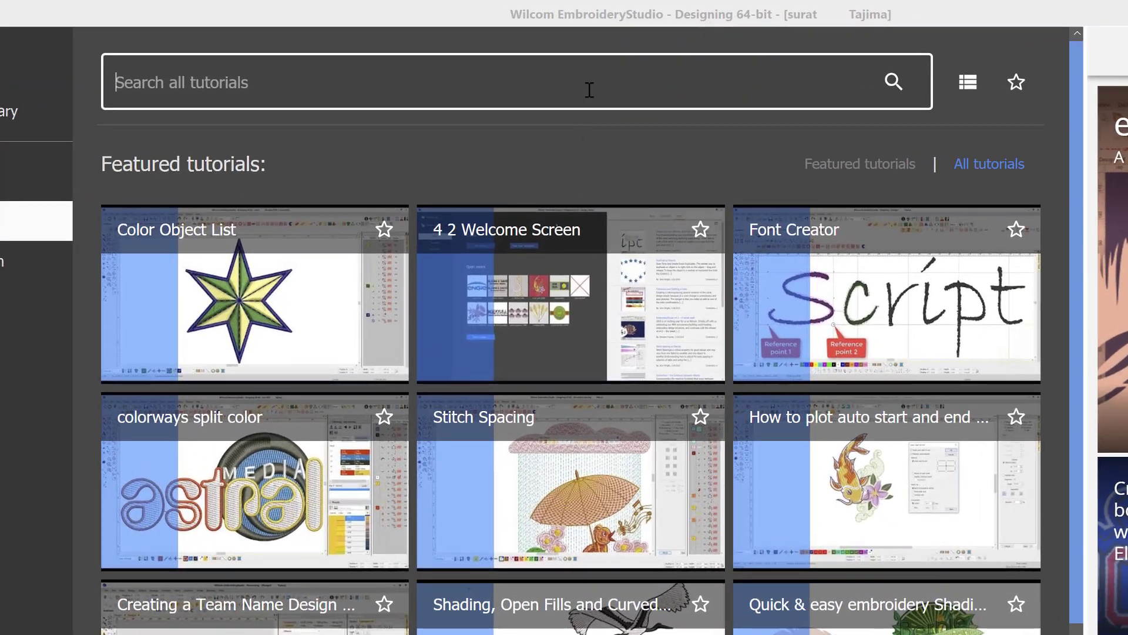
{"action": "type", "text": "applique"}
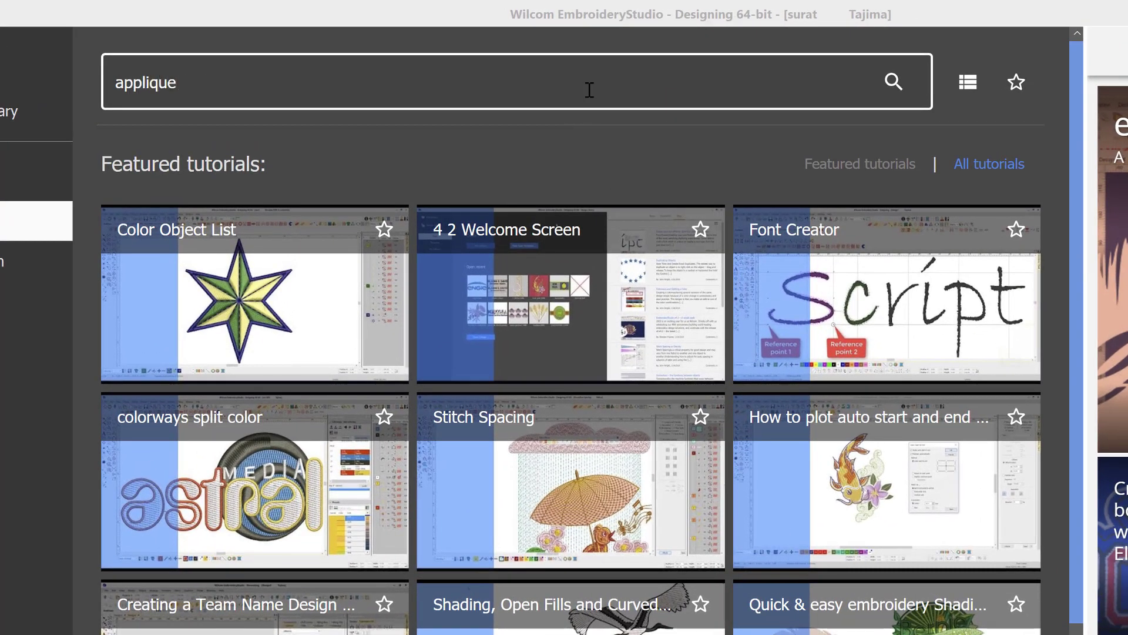
{"action": "key", "text": "Return"}
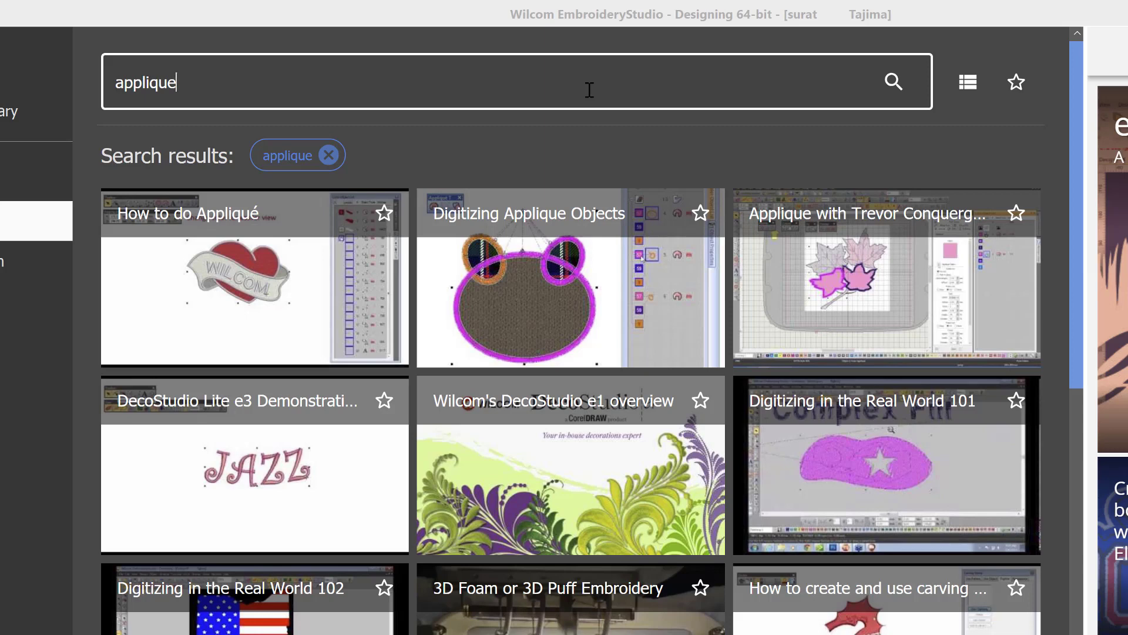
{"action": "left_click", "coordinate": [384, 215]}
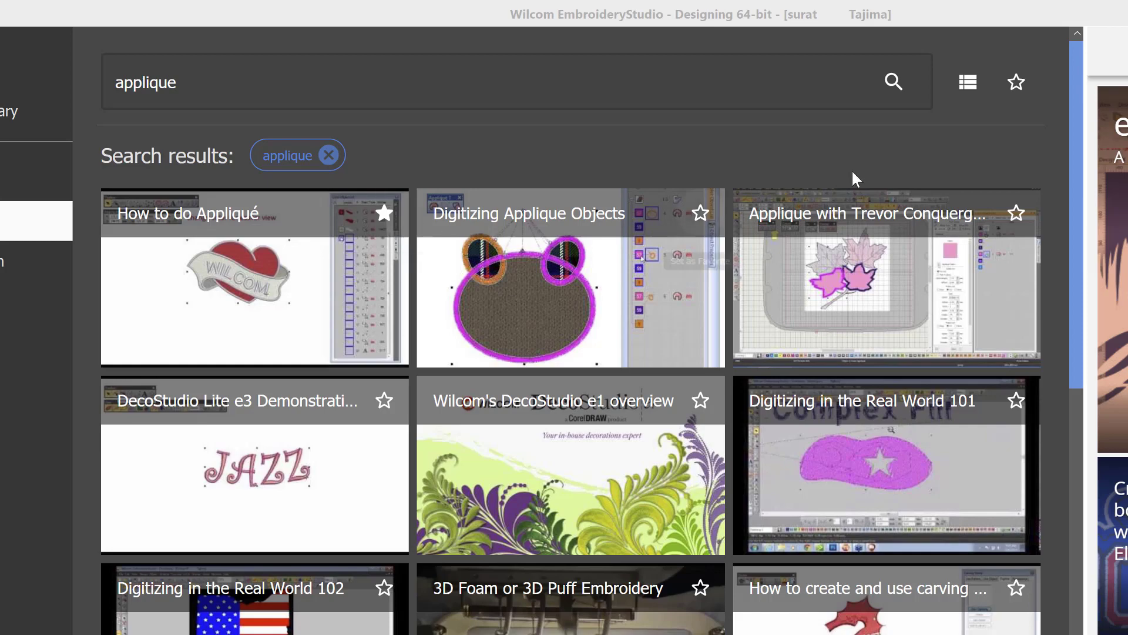
{"action": "left_click", "coordinate": [1017, 86]}
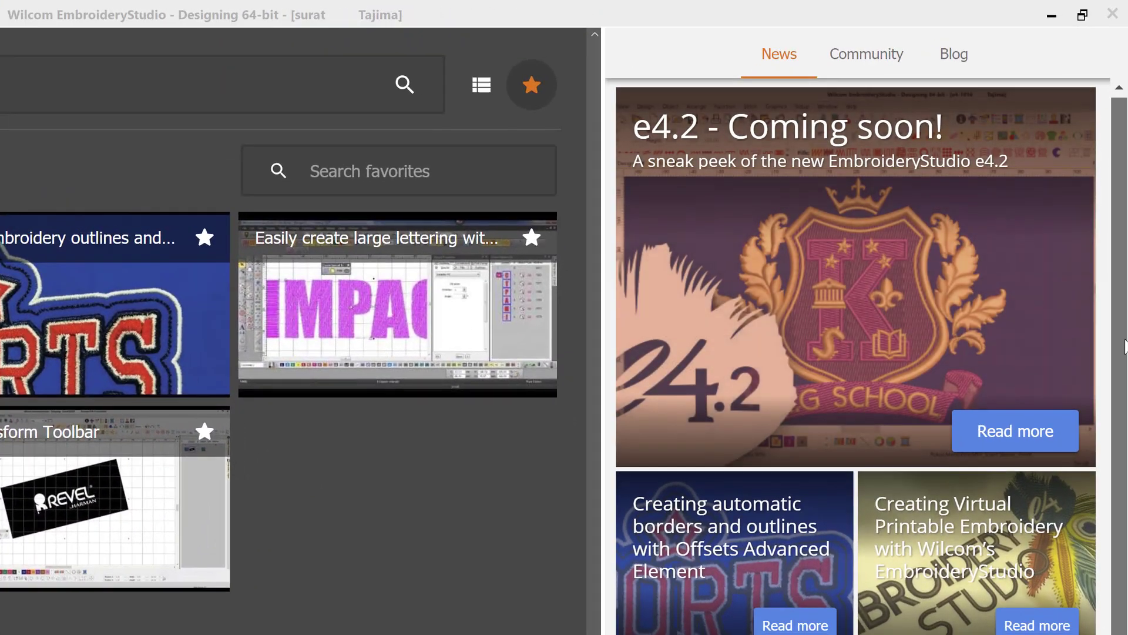
- Scroll the News panel and browse the Community and Blog posts
{"action": "left_click_drag", "start_coordinate": [1124, 237], "coordinate": [1125, 264]}
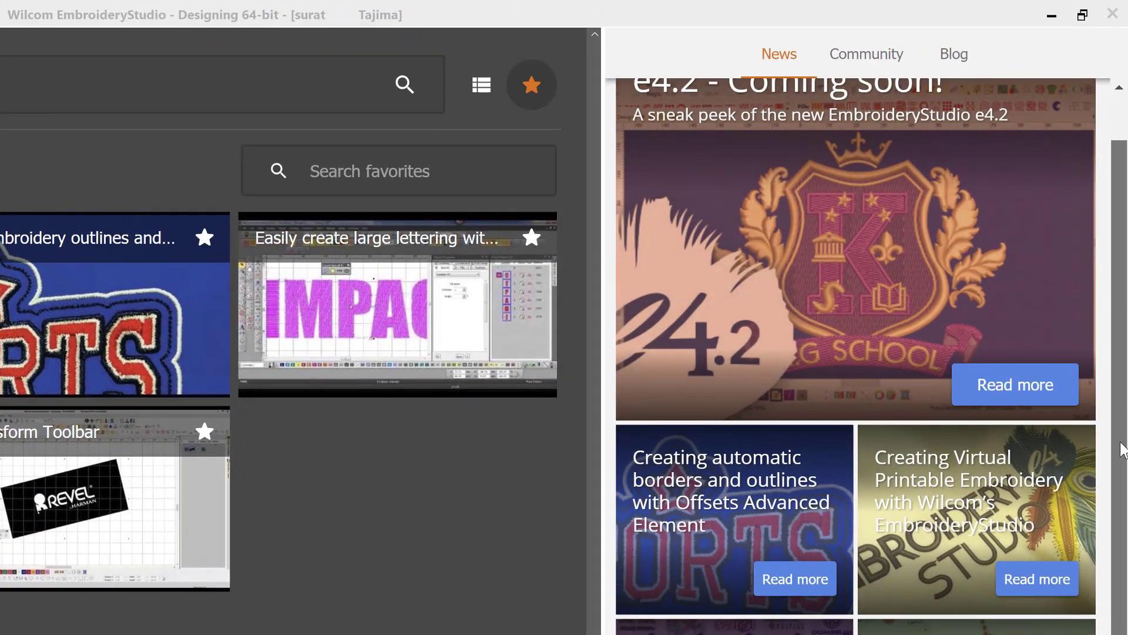
{"action": "scroll", "coordinate": [1124, 427], "scroll_direction": "up", "scroll_amount": 1}
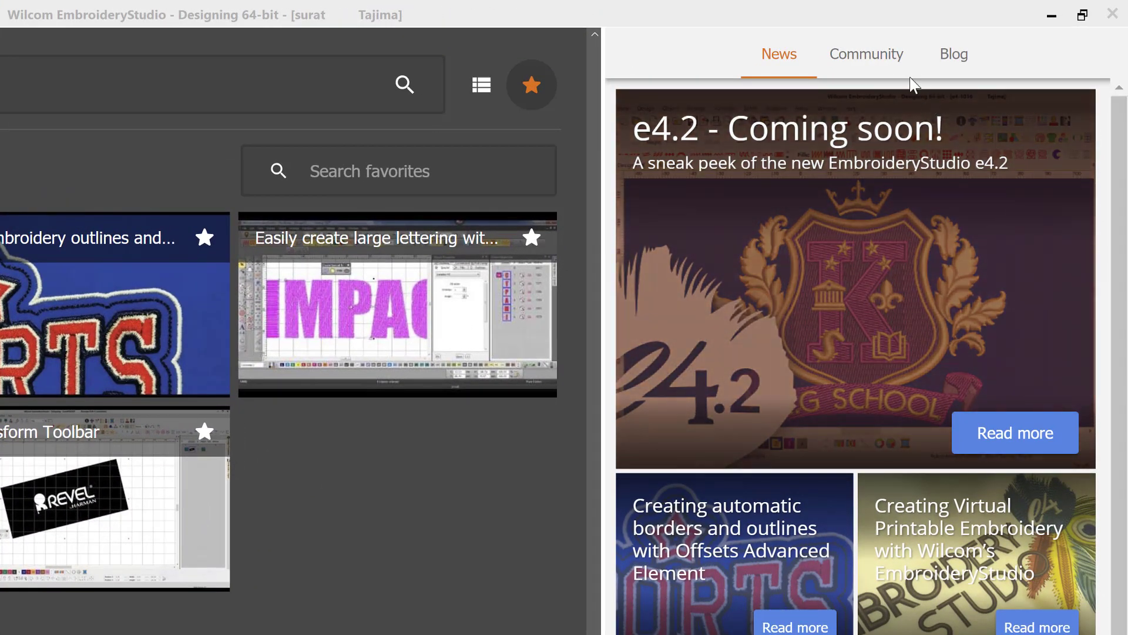
{"action": "left_click", "coordinate": [888, 63]}
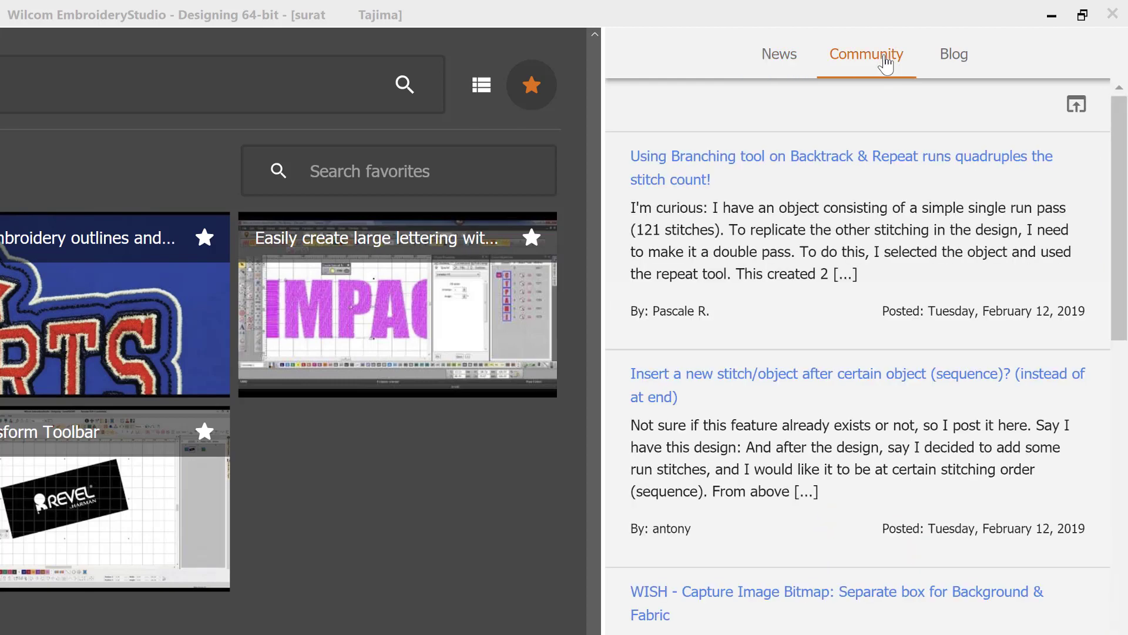
{"action": "left_click", "coordinate": [954, 56]}
{"action": "left_click_drag", "start_coordinate": [1120, 120], "coordinate": [1127, 497]}
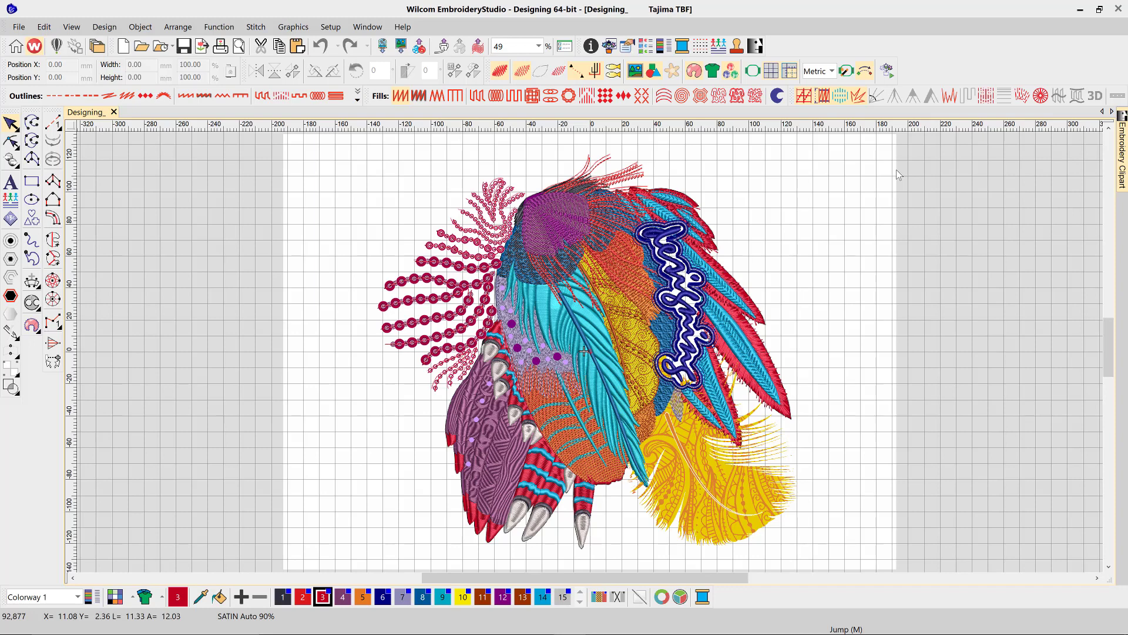
- Turn off the white background and hide the fill and bead objects of the feather design
{"action": "left_click", "coordinate": [636, 72]}
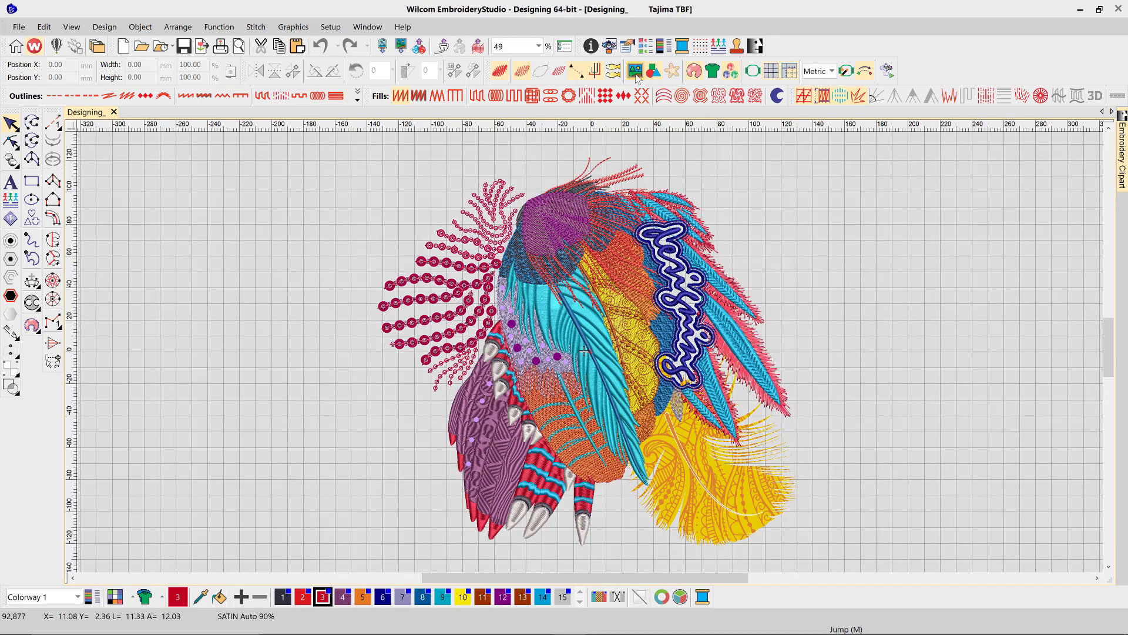
{"action": "left_click", "coordinate": [659, 76]}
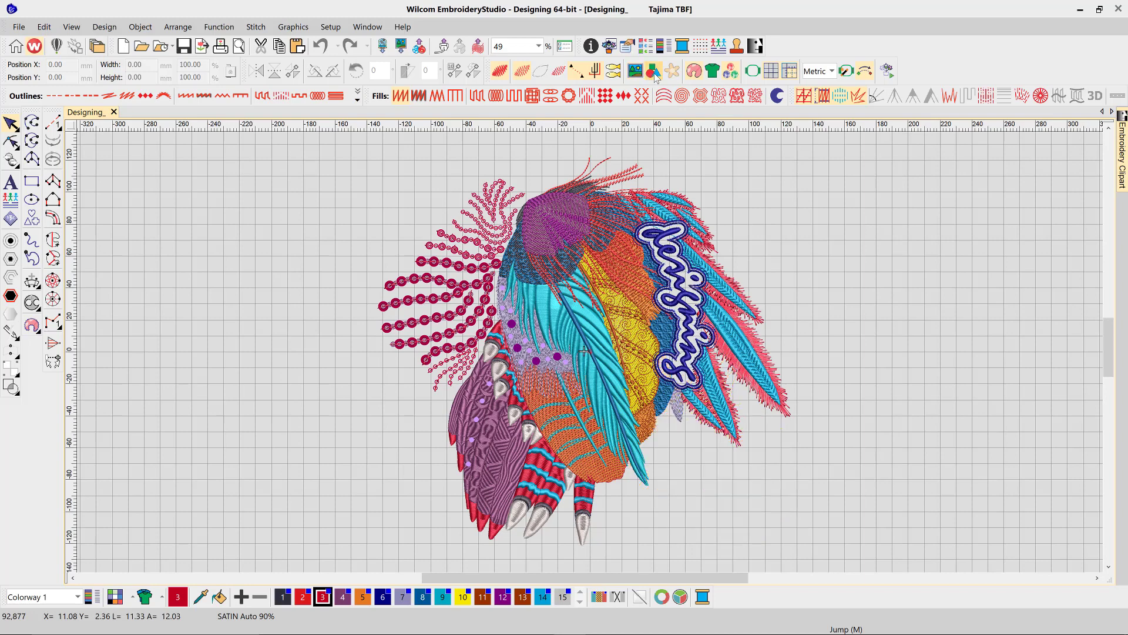
{"action": "left_click", "coordinate": [730, 72]}
{"action": "left_click", "coordinate": [142, 47]}
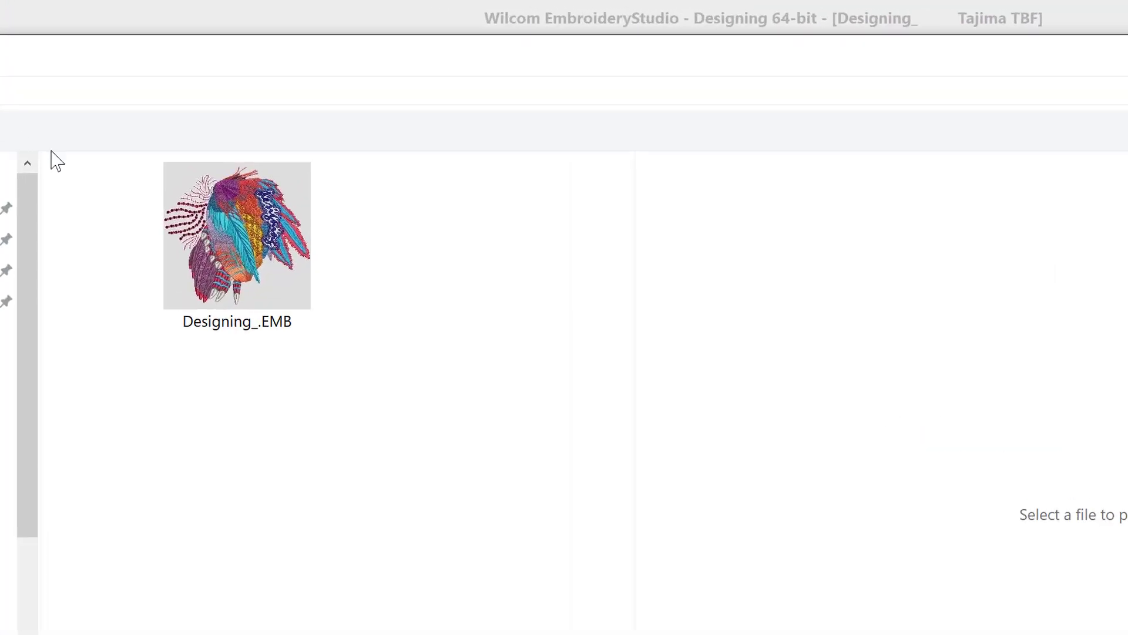
- Select Designing_.EMB in the Open dialog
{"action": "left_click", "coordinate": [74, 169]}
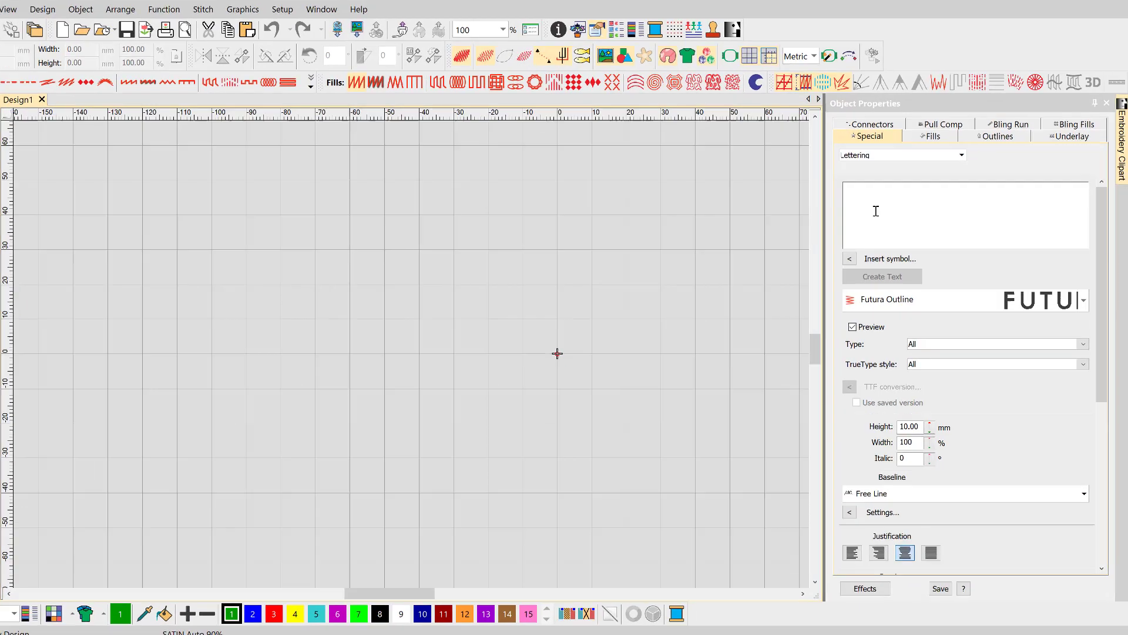
- Enter 'NINE CAT' as the lettering and page through the font previews down to the M fonts
{"action": "left_click", "coordinate": [896, 214]}
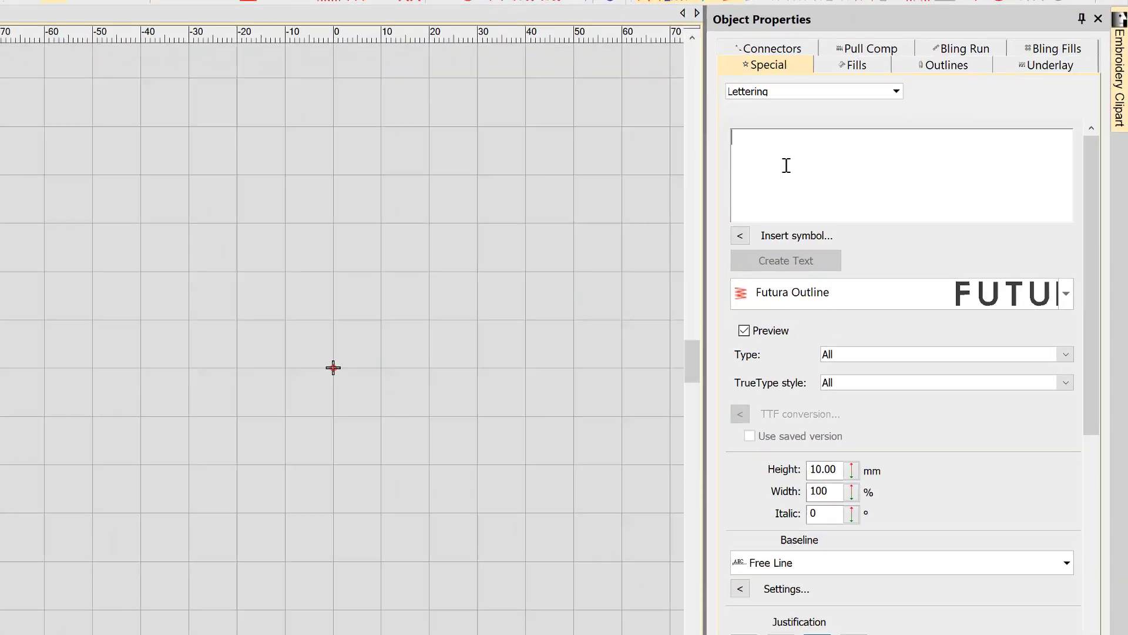
{"action": "type", "text": "NINE CAT"}
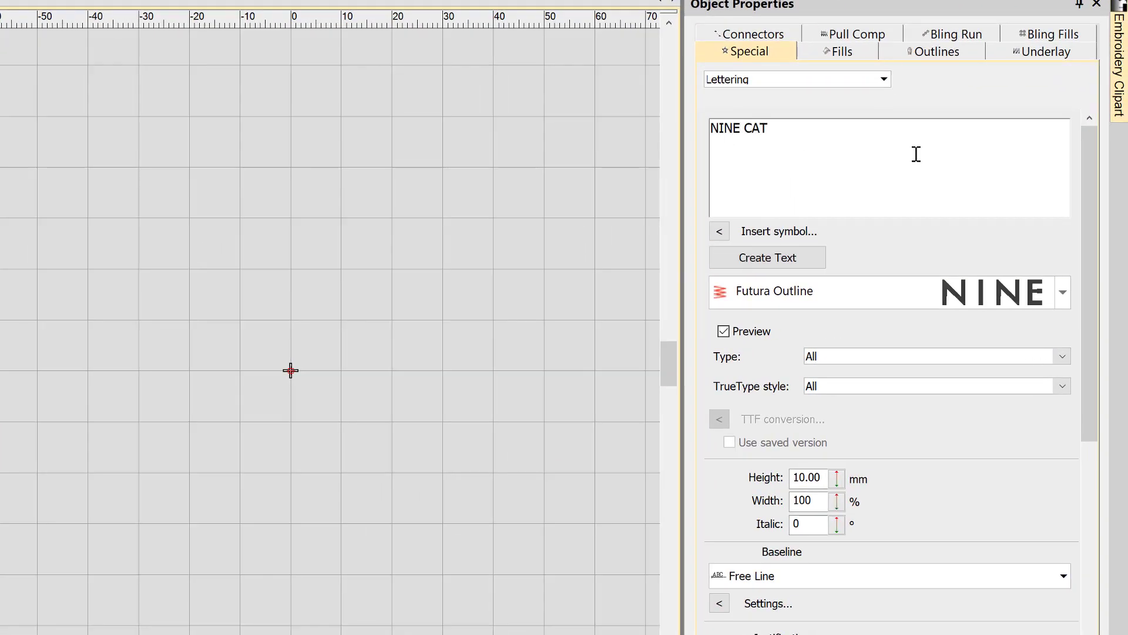
{"action": "left_click", "coordinate": [1063, 301]}
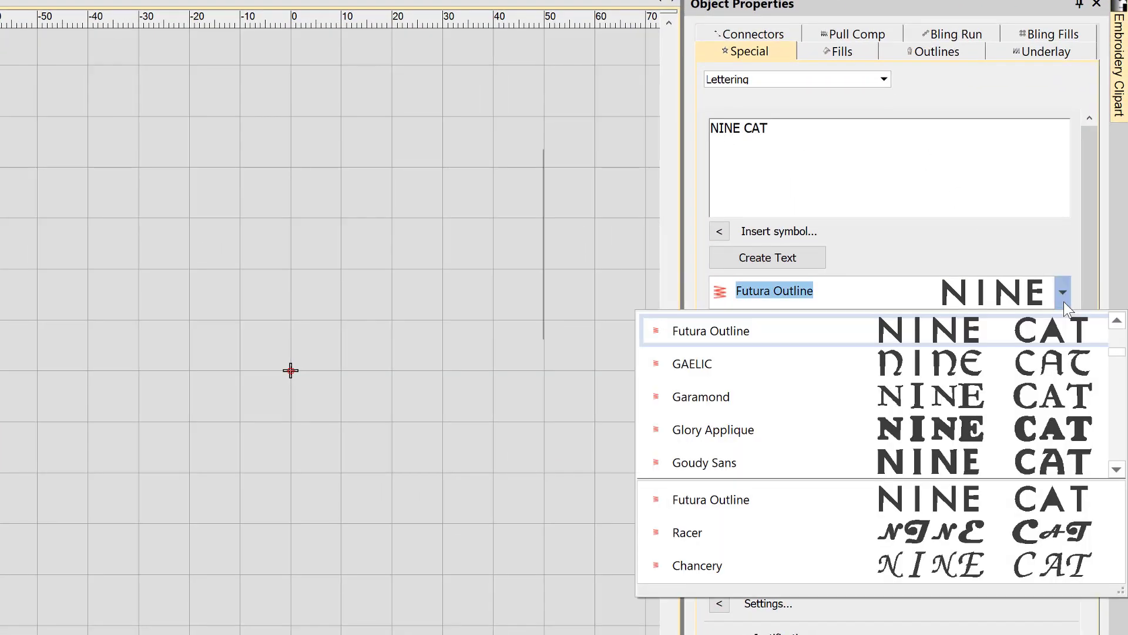
{"action": "left_click", "coordinate": [1120, 433]}
{"action": "left_click", "coordinate": [1120, 434]}
{"action": "left_click", "coordinate": [1120, 434]}
{"action": "left_click", "coordinate": [1120, 434]}
{"action": "left_click", "coordinate": [1120, 434]}
{"action": "left_click", "coordinate": [1121, 433]}
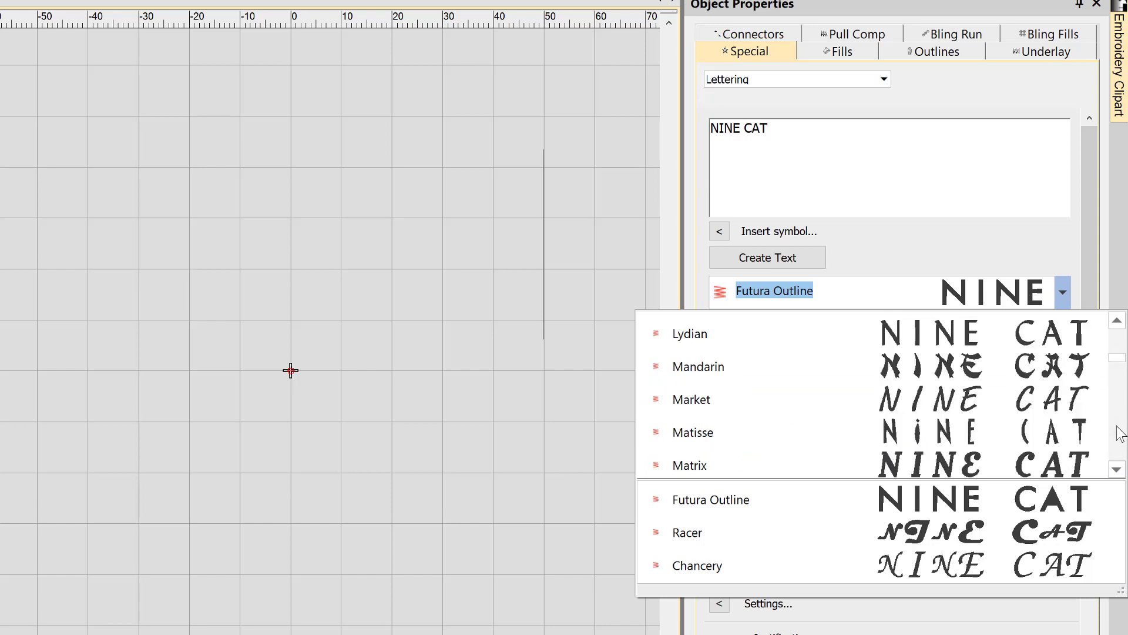
{"action": "left_click", "coordinate": [1120, 434]}
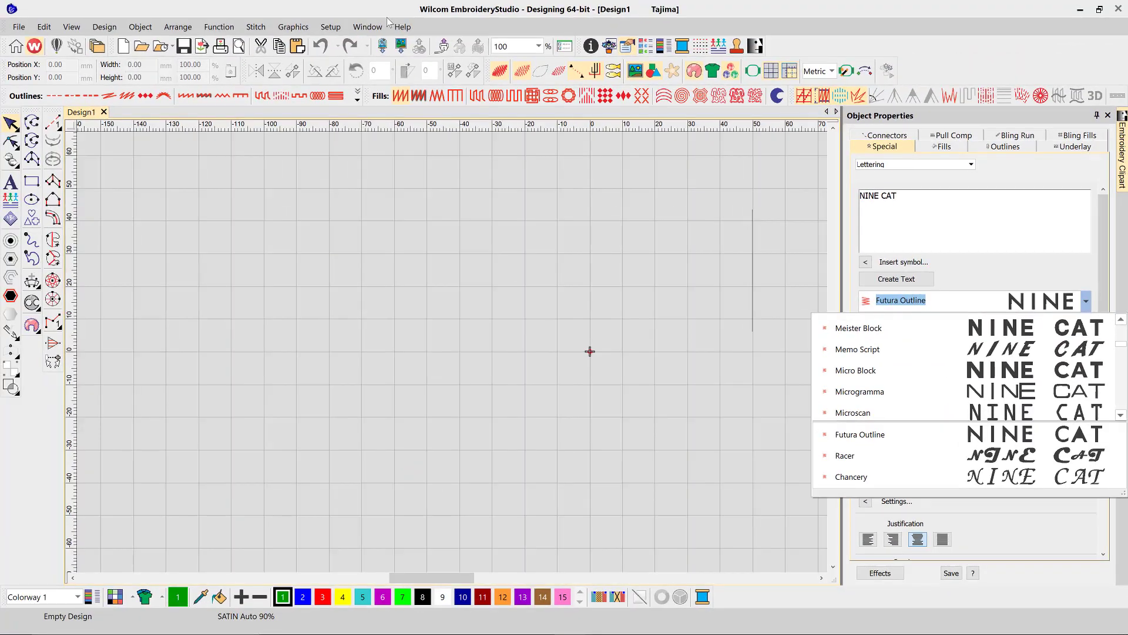
{"action": "left_click", "coordinate": [340, 27]}
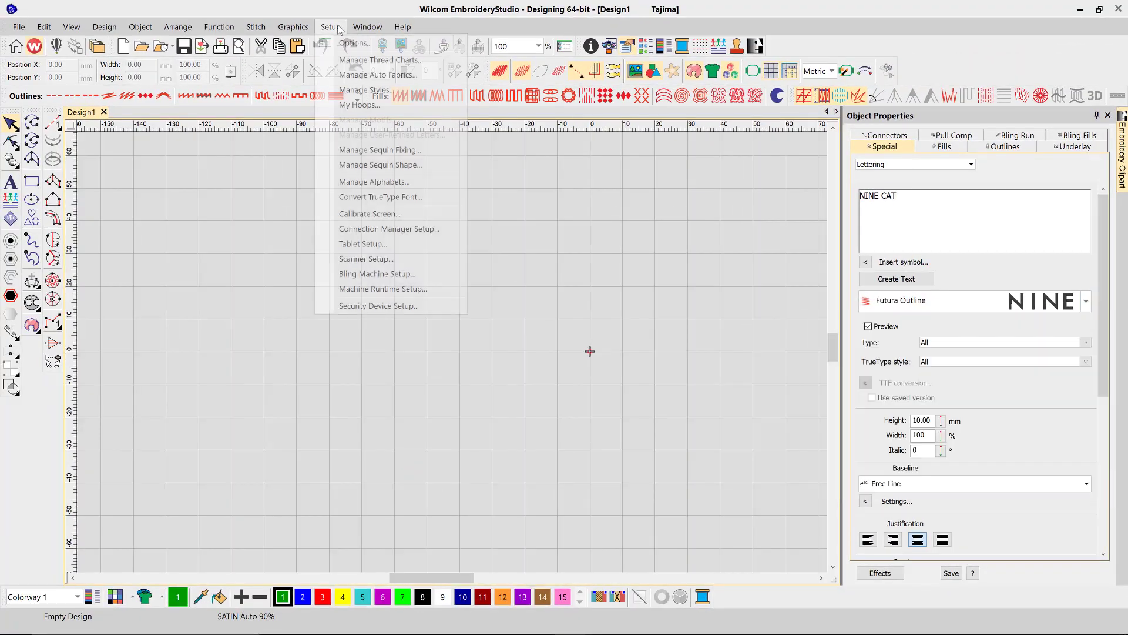
- Enable the Font preview size option, then set the NINE CAT lettering to Chancery
{"action": "left_click", "coordinate": [346, 44]}
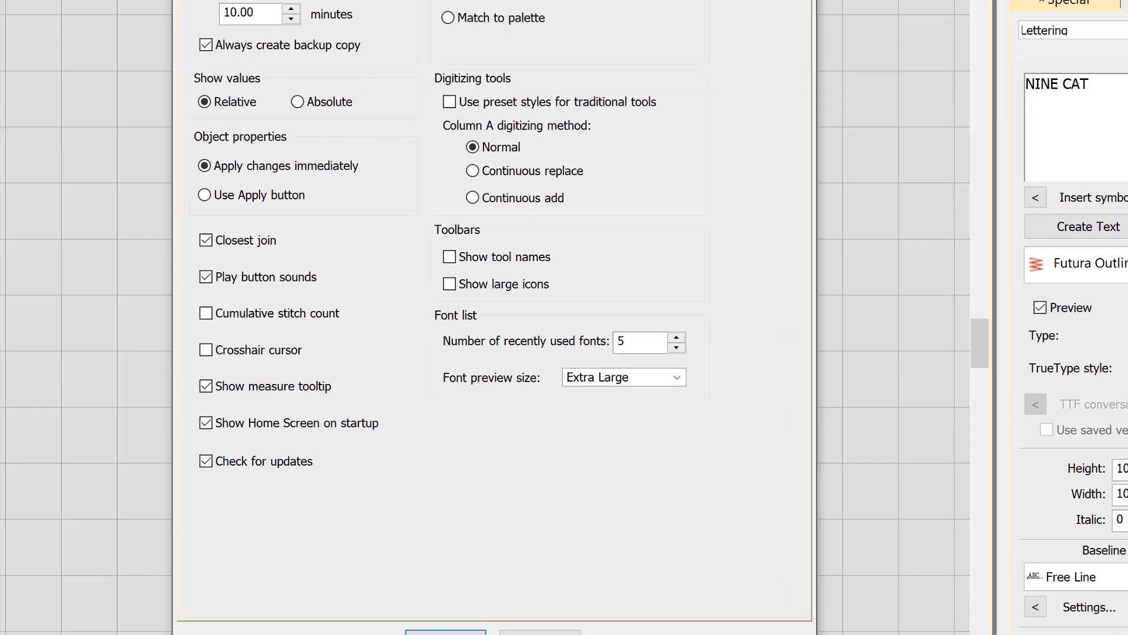
{"action": "left_click", "coordinate": [677, 377]}
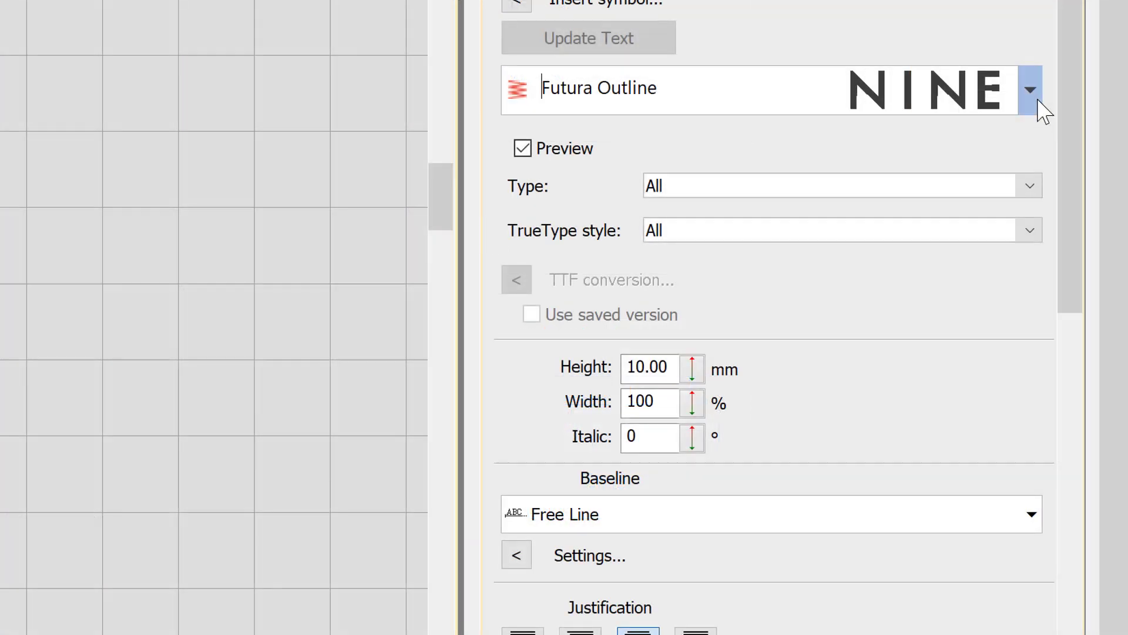
{"action": "left_click", "coordinate": [1031, 93]}
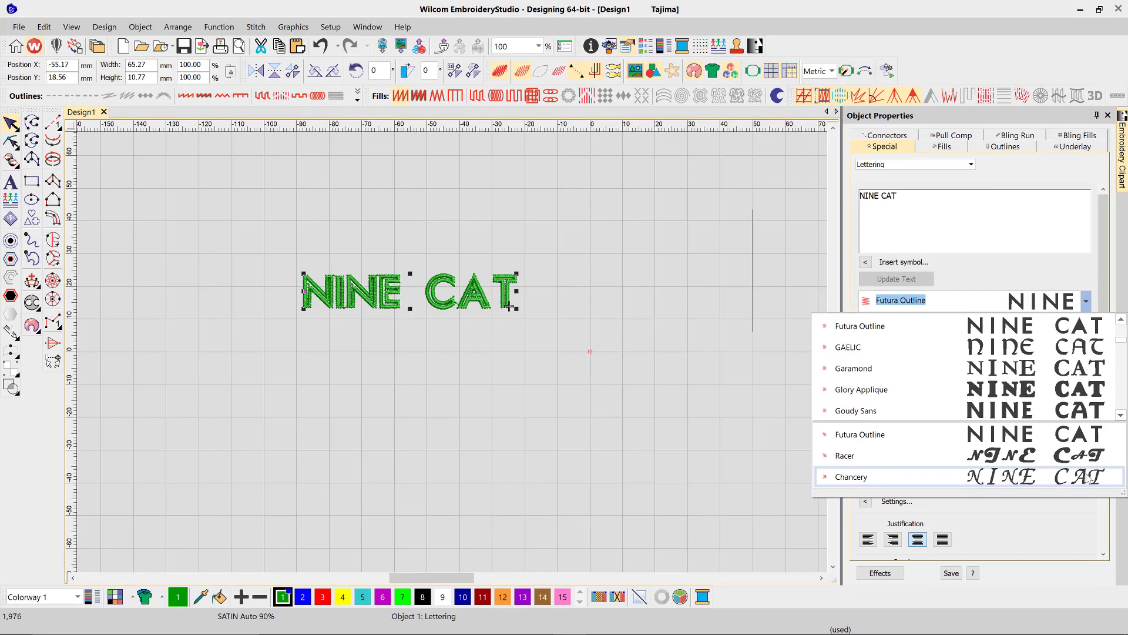
{"action": "left_click", "coordinate": [1052, 499]}
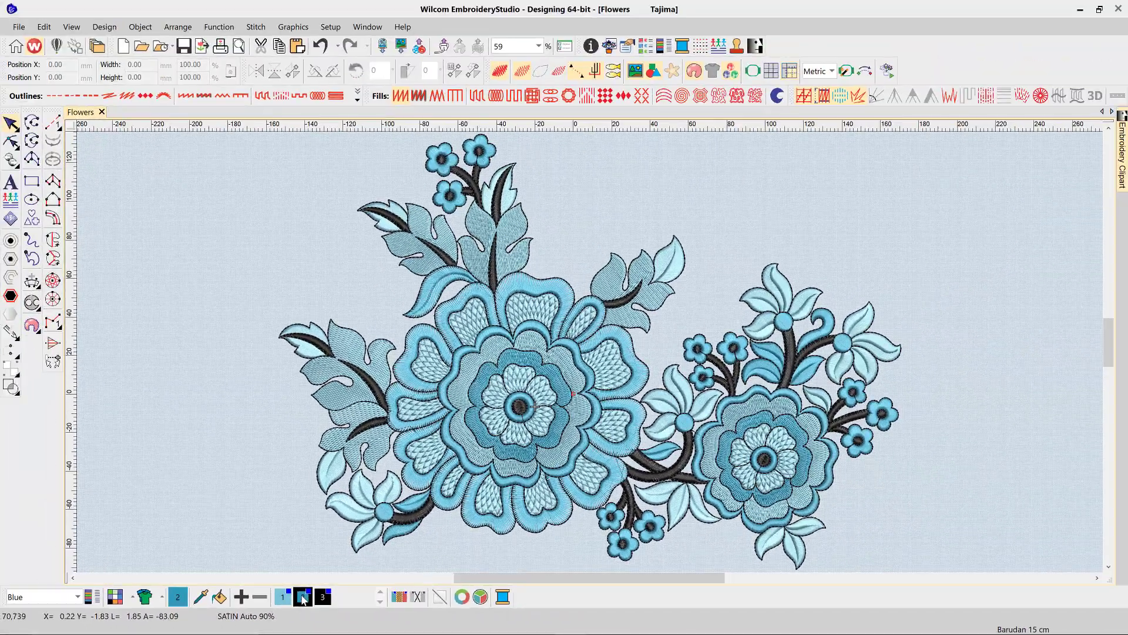
- Recolour thread 2, Med Turqoise Blue, to a custom purple-blue (Red 45, Green 95, Blue 210)
{"action": "left_click", "coordinate": [347, 573]}
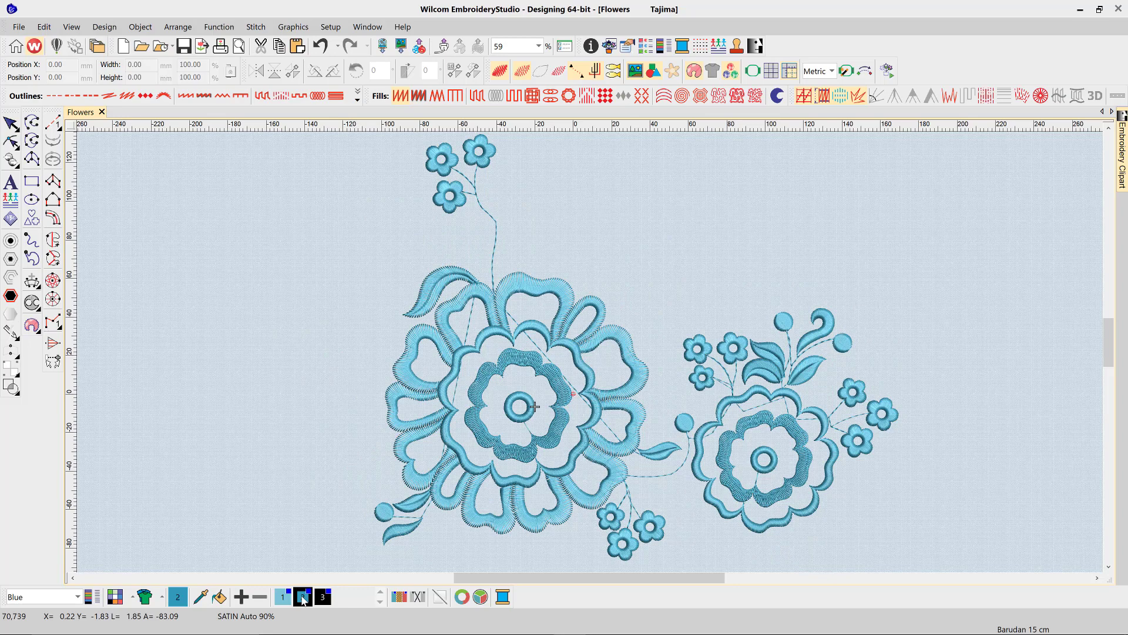
{"action": "left_click", "coordinate": [303, 597]}
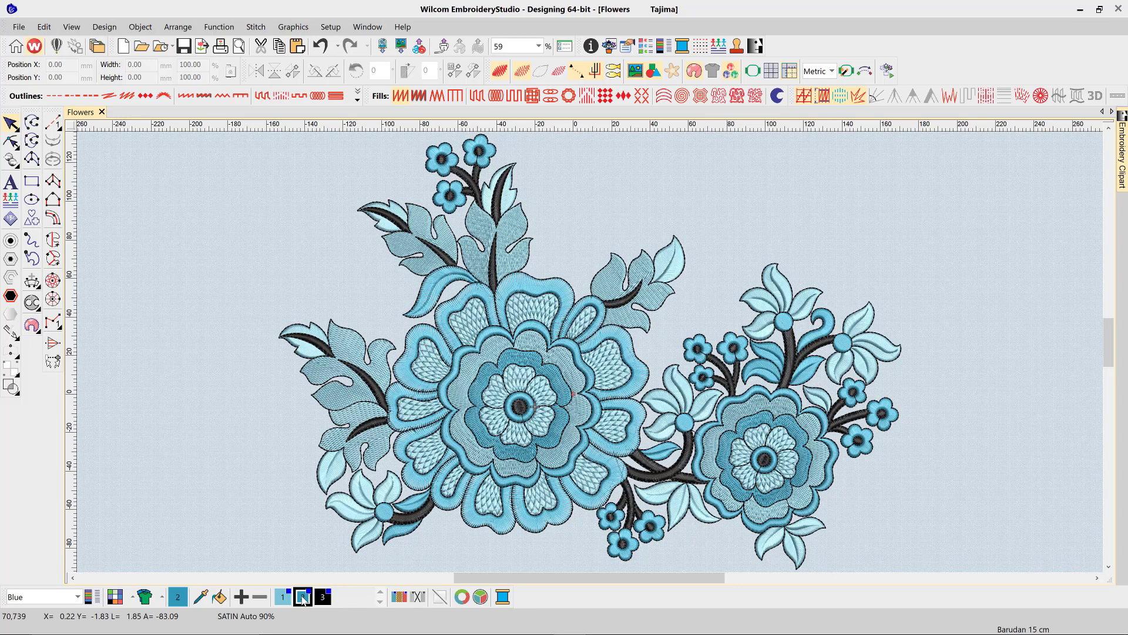
{"action": "double_click", "coordinate": [303, 597]}
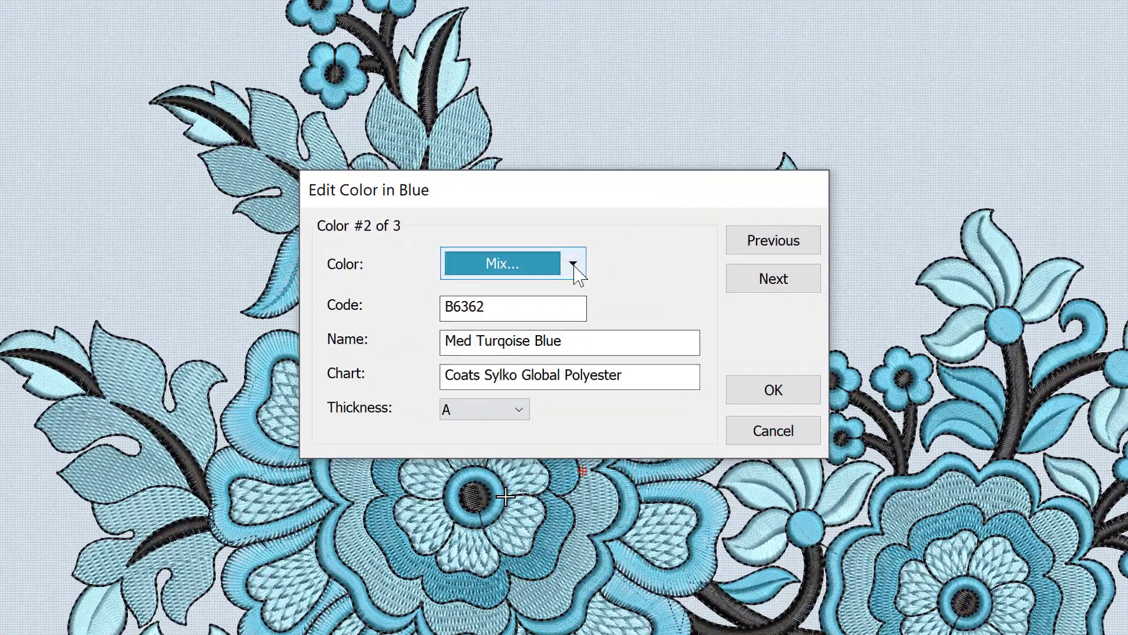
{"action": "left_click", "coordinate": [573, 265]}
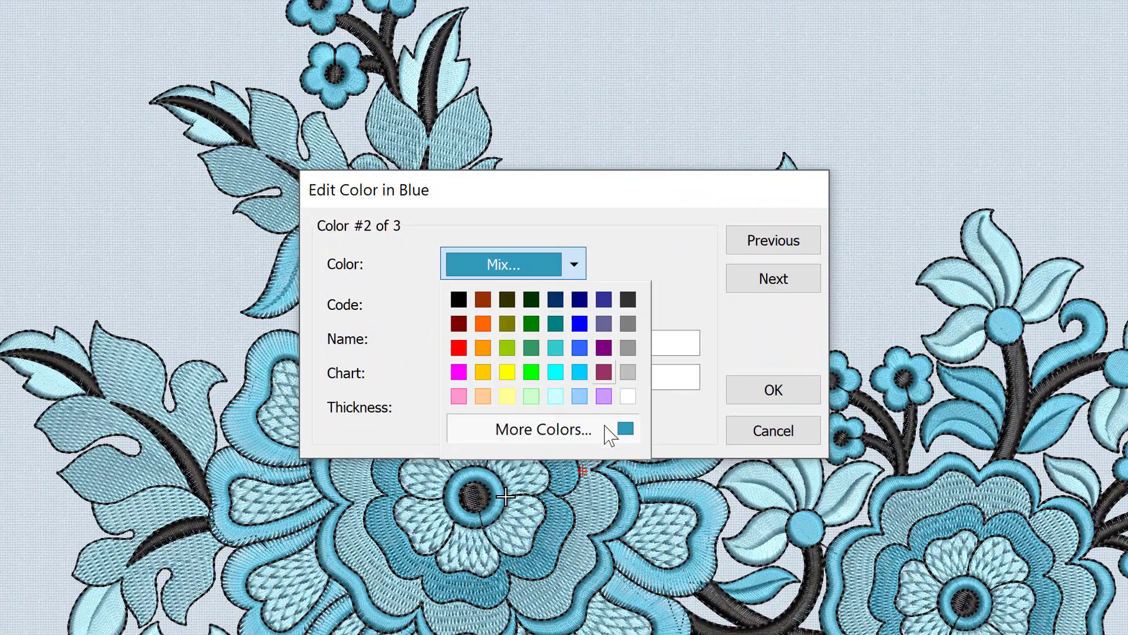
{"action": "left_click", "coordinate": [573, 438]}
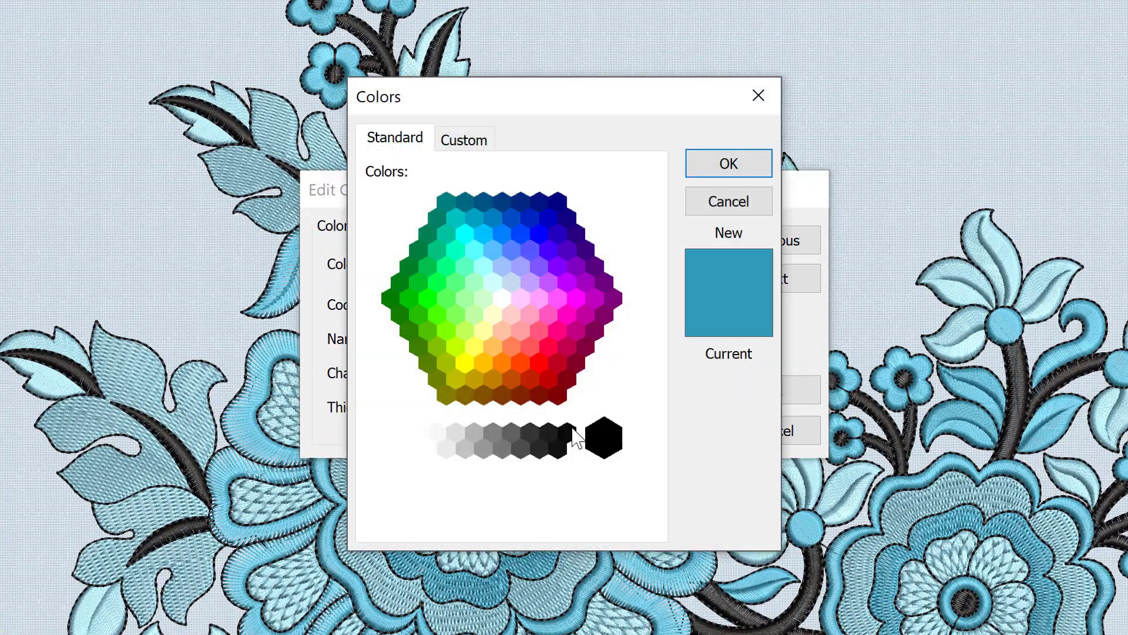
{"action": "left_click", "coordinate": [465, 140]}
{"action": "left_click_drag", "start_coordinate": [489, 262], "coordinate": [514, 248]}
{"action": "left_click", "coordinate": [726, 164]}
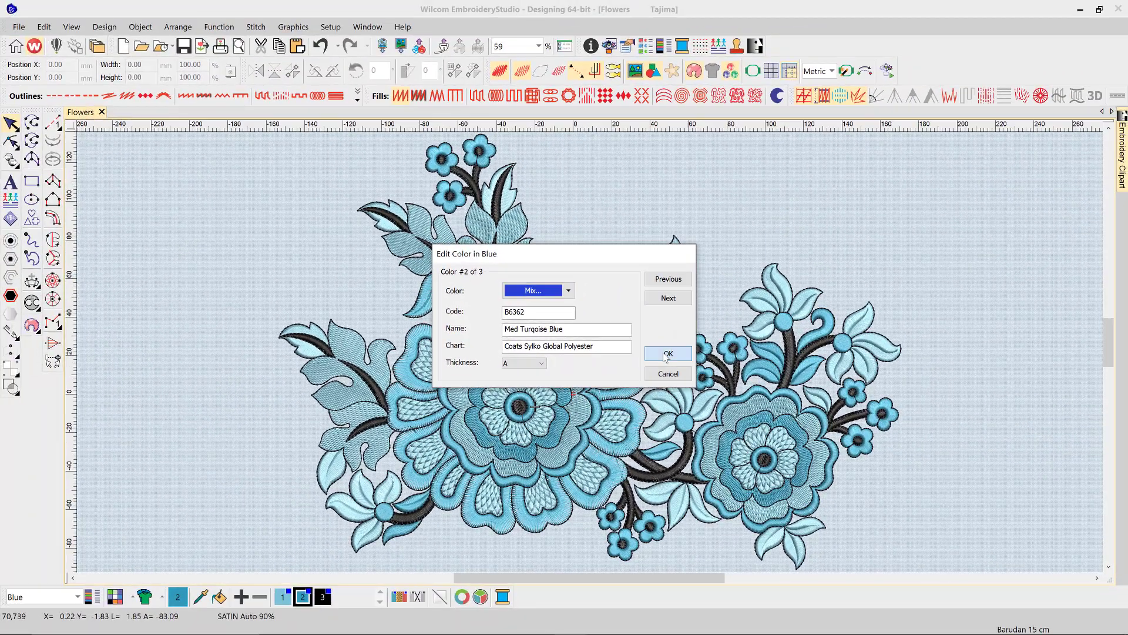
{"action": "left_click", "coordinate": [769, 388]}
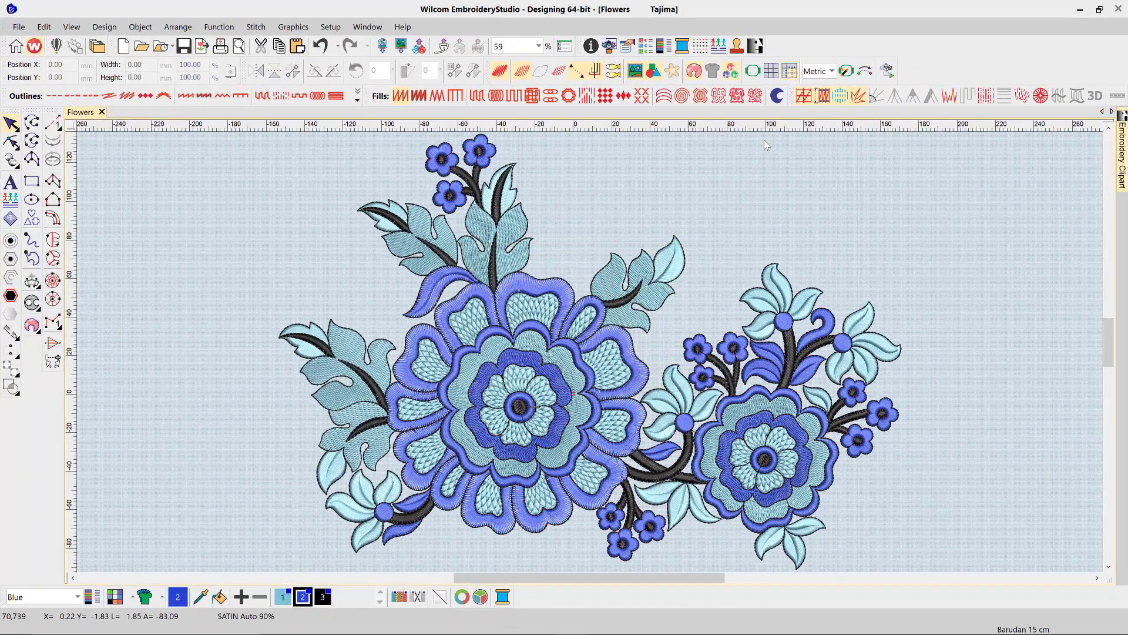
- Select three leaf objects in the Color-Object List, then open object 136's properties
{"action": "left_click", "coordinate": [652, 47]}
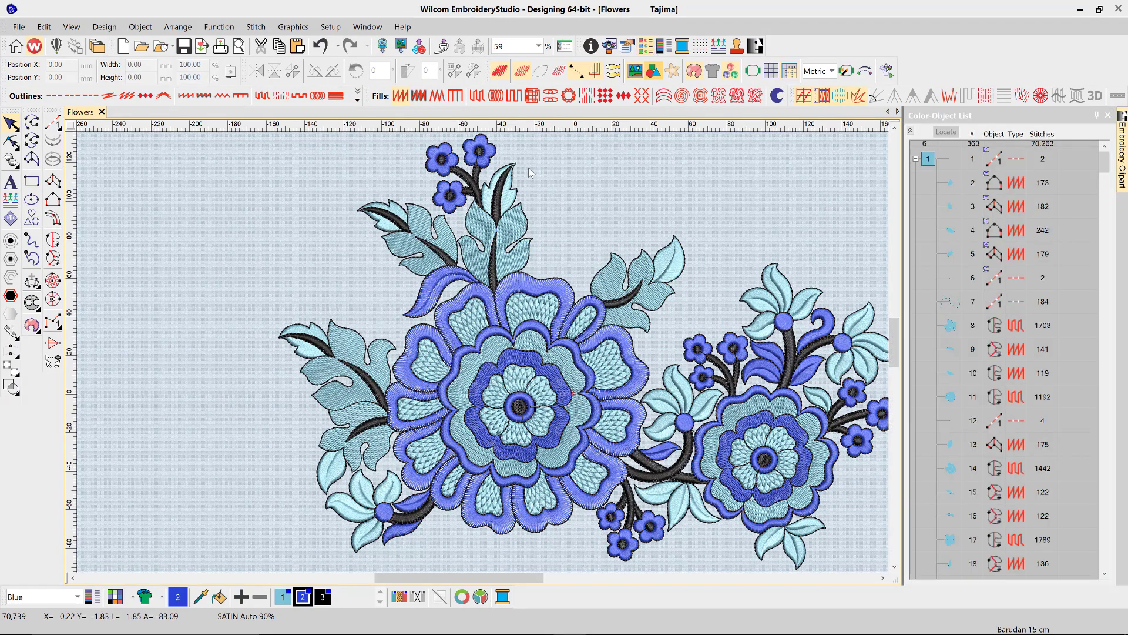
{"action": "left_click", "coordinate": [508, 197]}
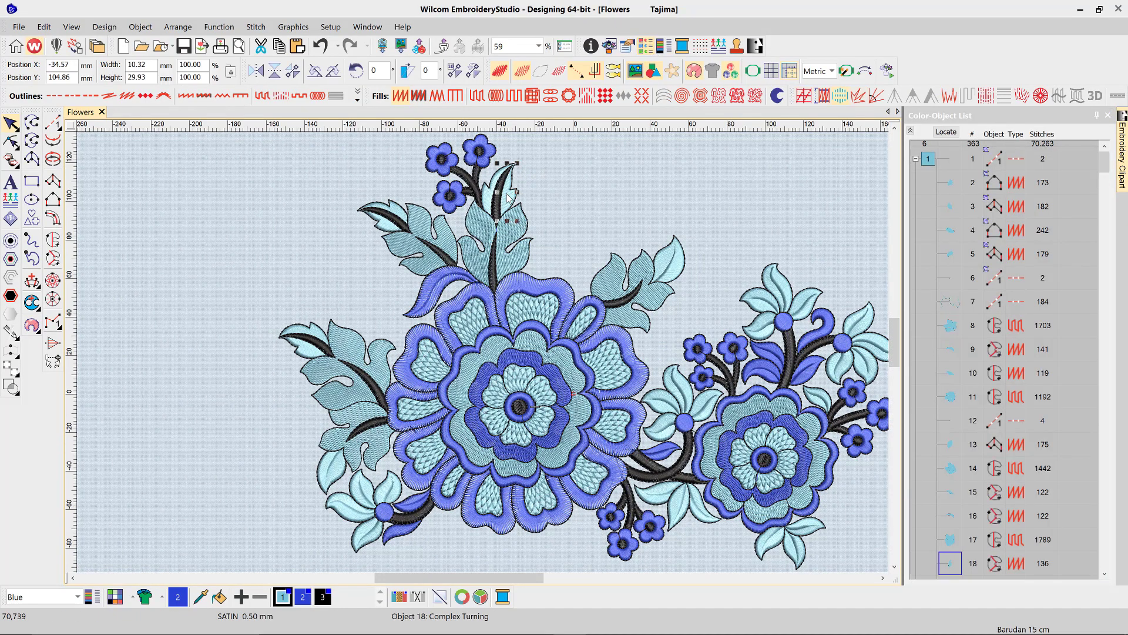
{"action": "left_click", "coordinate": [427, 291]}
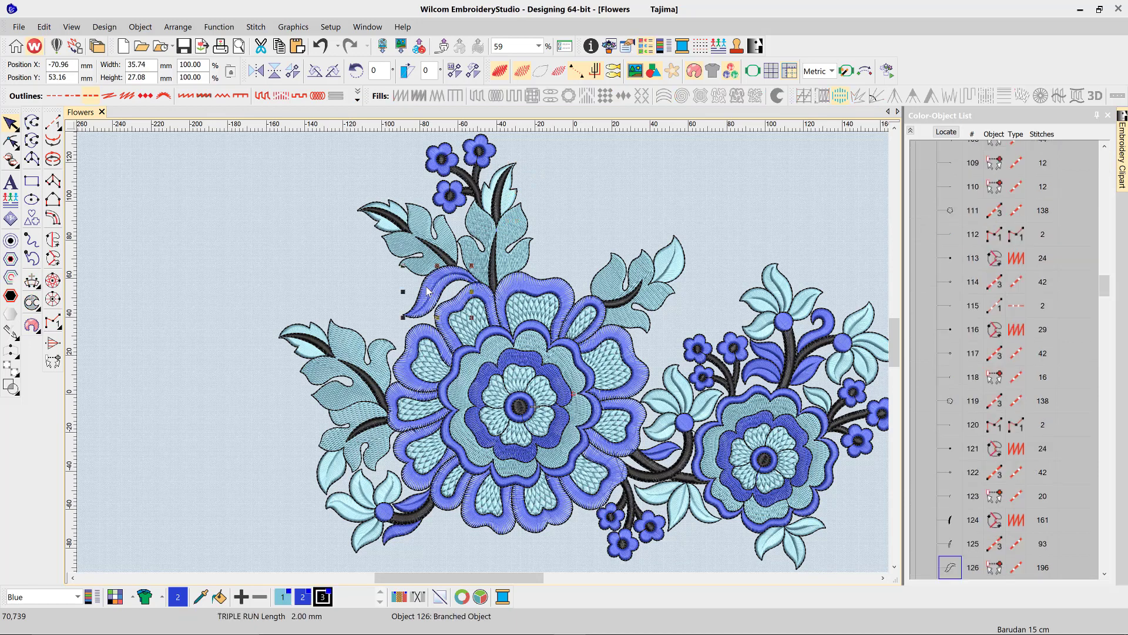
{"action": "left_click", "coordinate": [662, 265]}
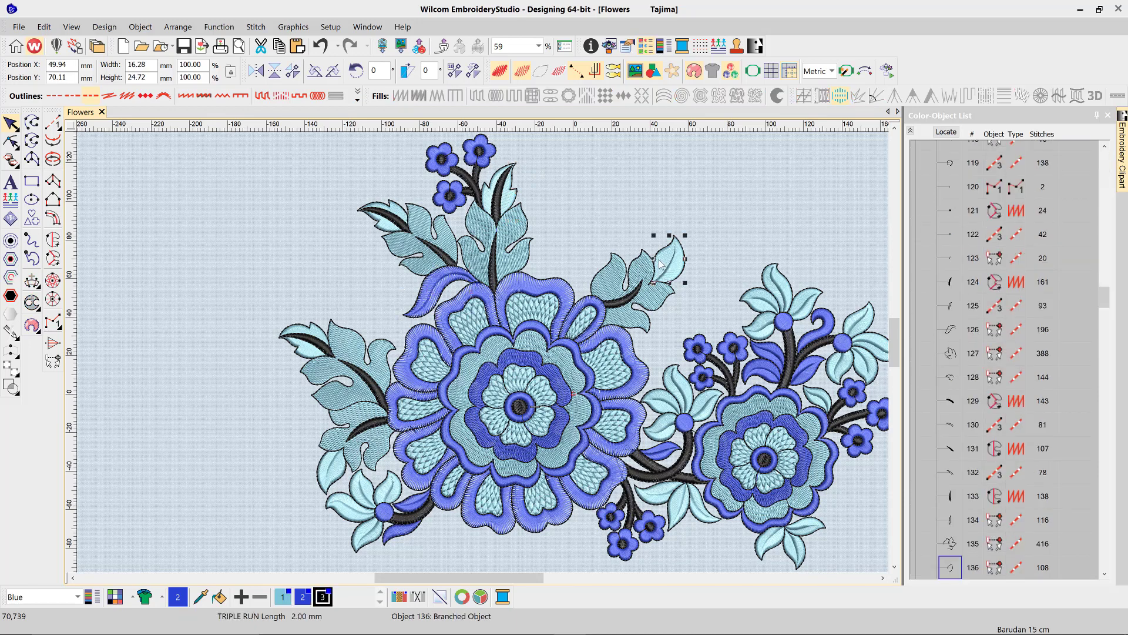
{"action": "right_click", "coordinate": [953, 567]}
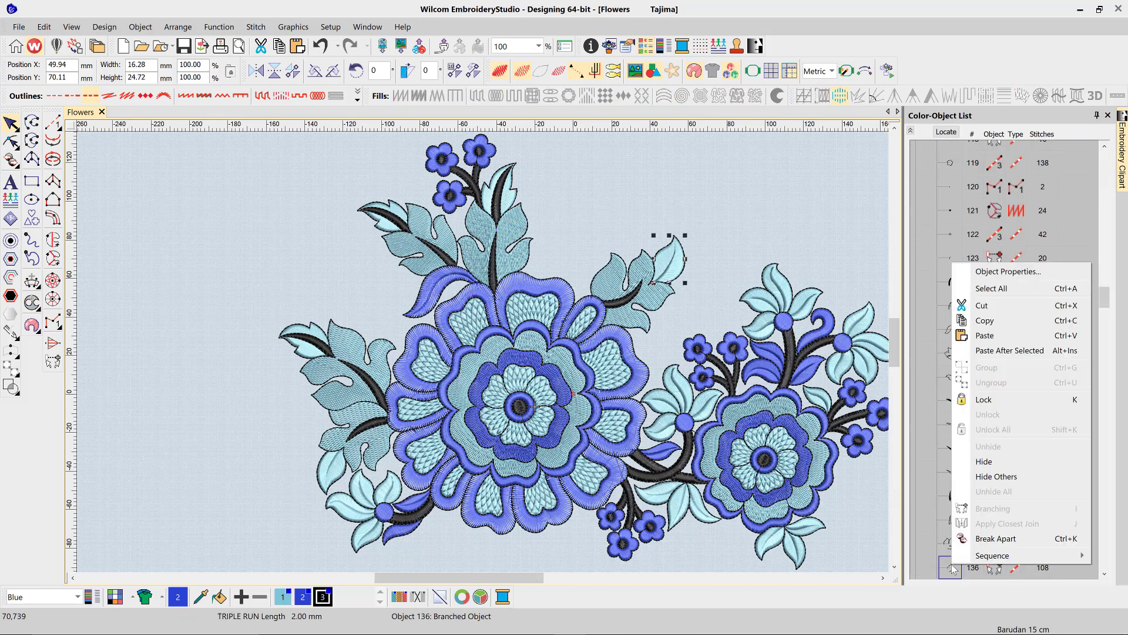
{"action": "left_click", "coordinate": [1003, 273]}
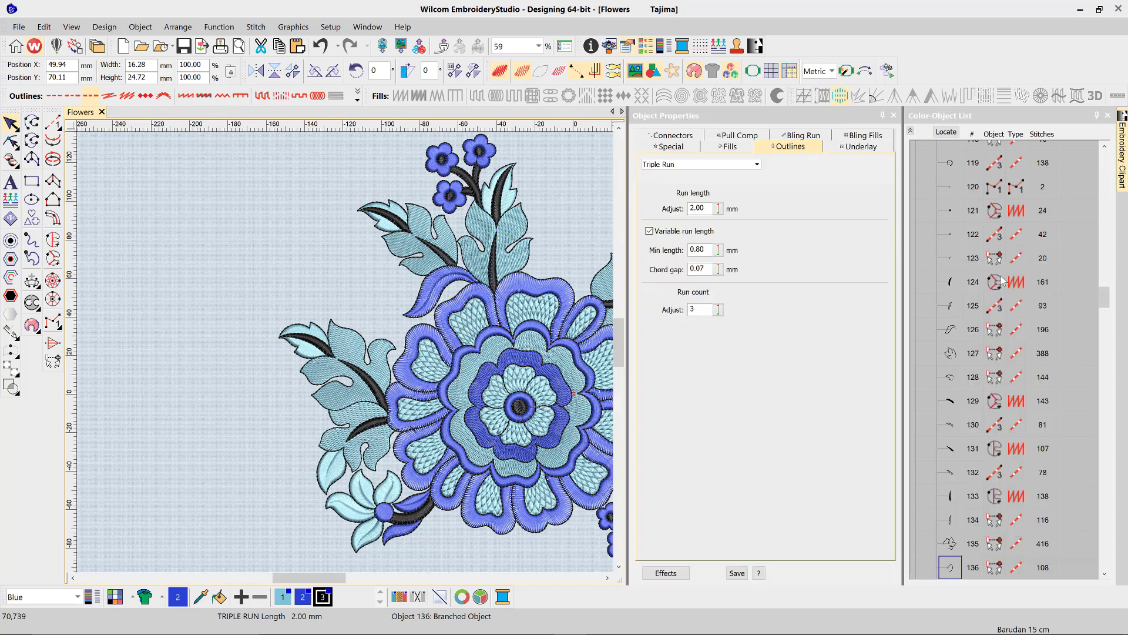